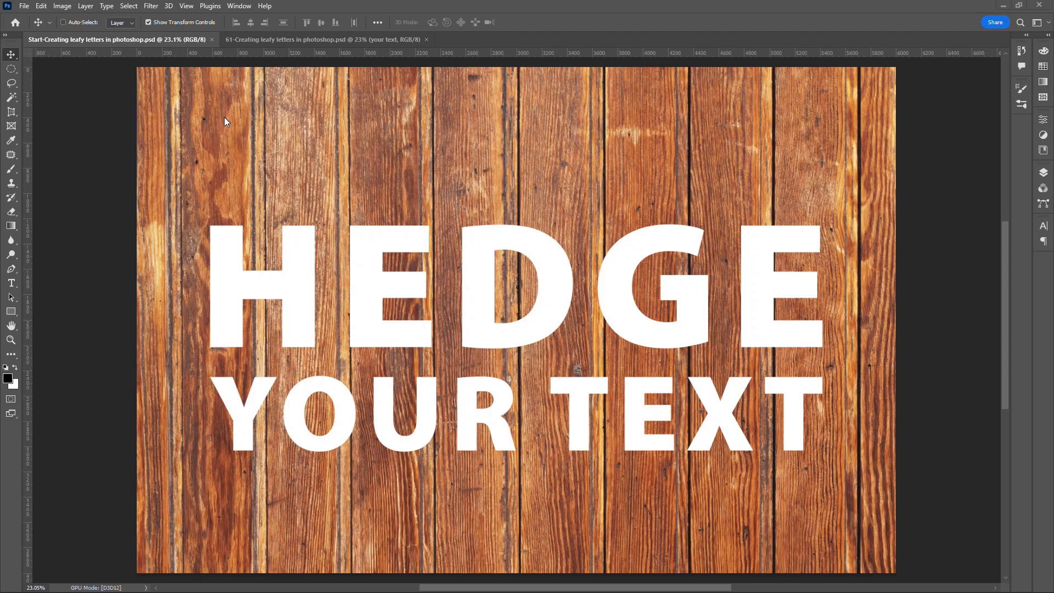
- Examine the leafy HEDGE lettering up close in the finished example document, and return to the start document
{"action": "left_click", "coordinate": [298, 41]}
{"action": "scroll", "coordinate": [394, 253], "scroll_direction": "up", "scroll_amount": 3}
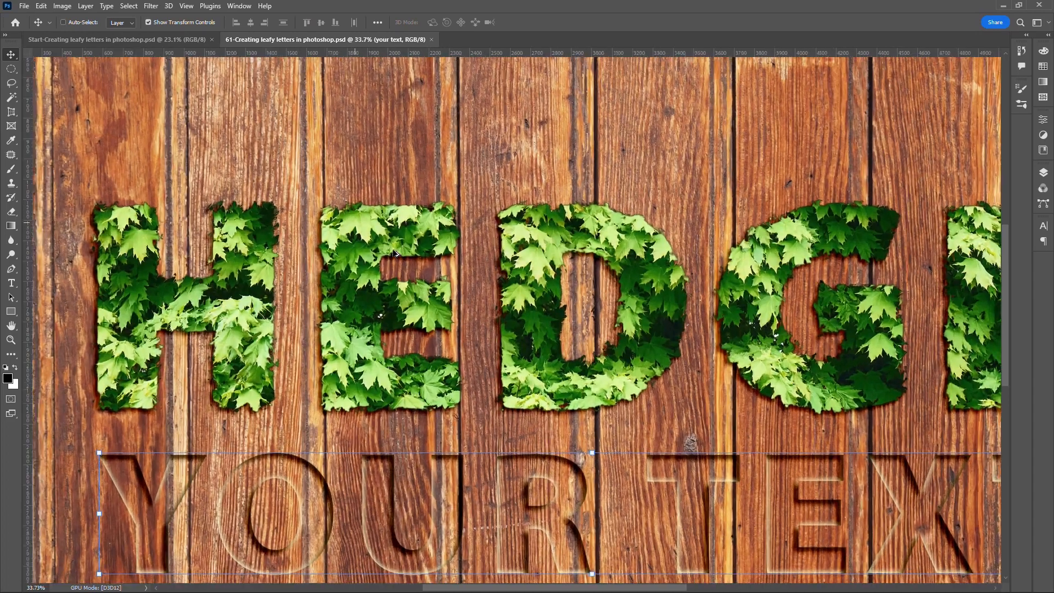
{"action": "scroll", "coordinate": [394, 253], "scroll_direction": "up", "scroll_amount": 3}
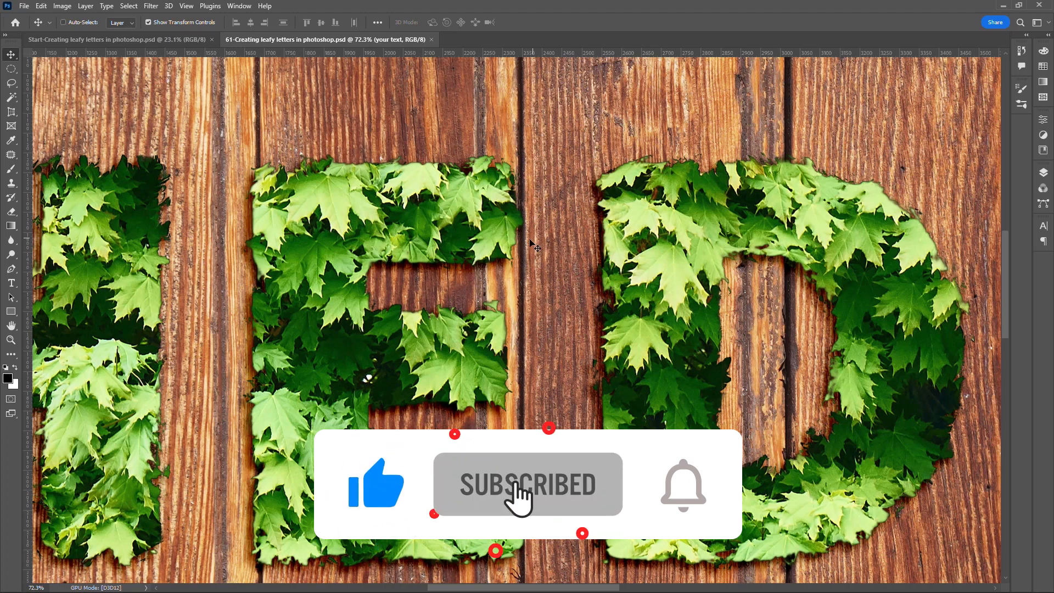
{"action": "left_click", "coordinate": [144, 41]}
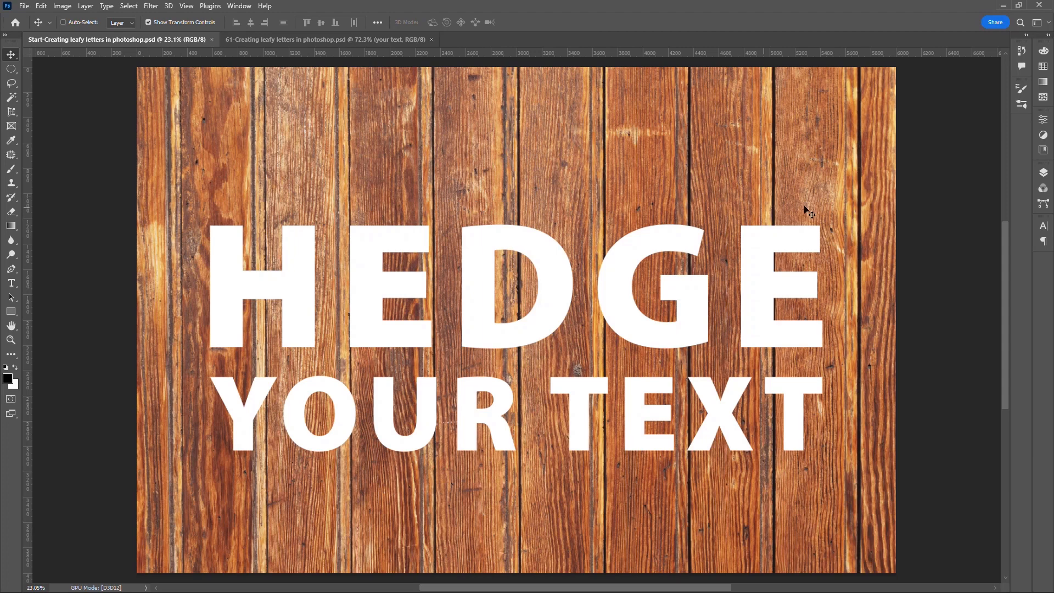
- Make the lush-green foliage layer visible and mask it to the outline of the hedge text, with the hedge text layer hidden
{"action": "left_click", "coordinate": [1042, 172]}
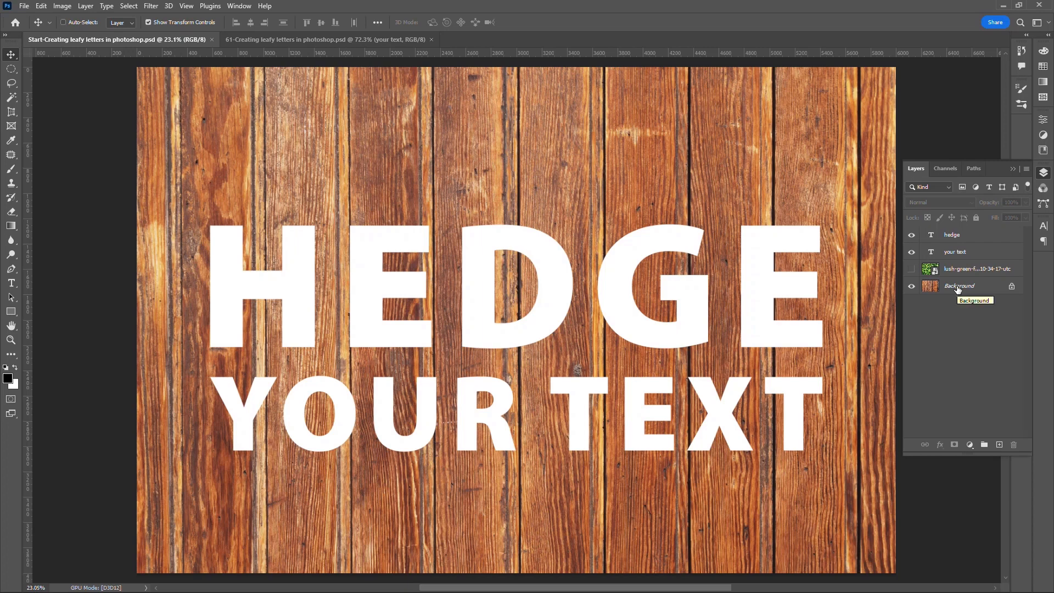
{"action": "left_click", "coordinate": [911, 270]}
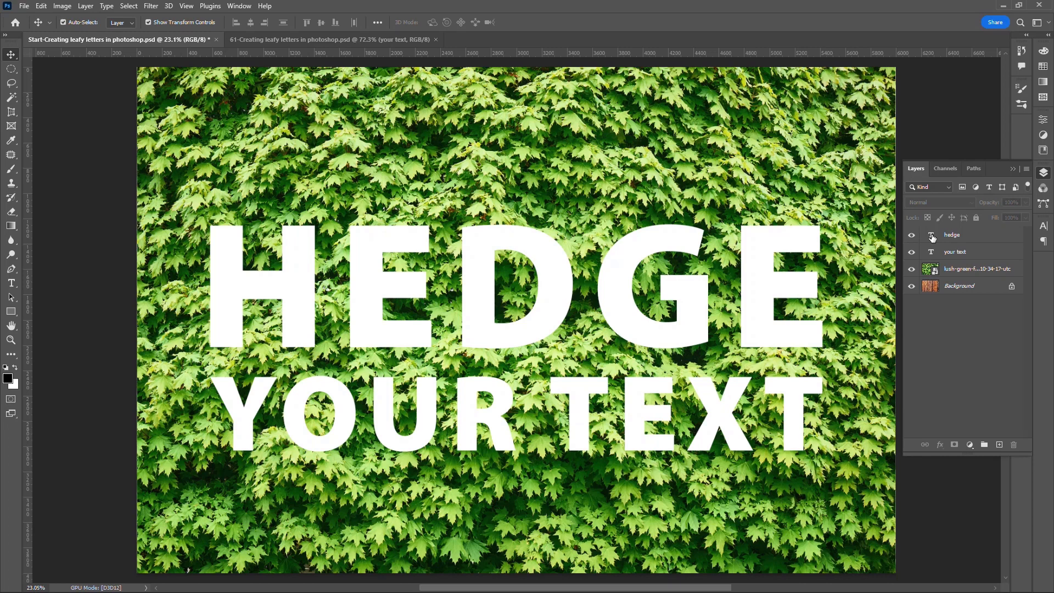
{"action": "left_click", "coordinate": [931, 237], "text": "ctrl"}
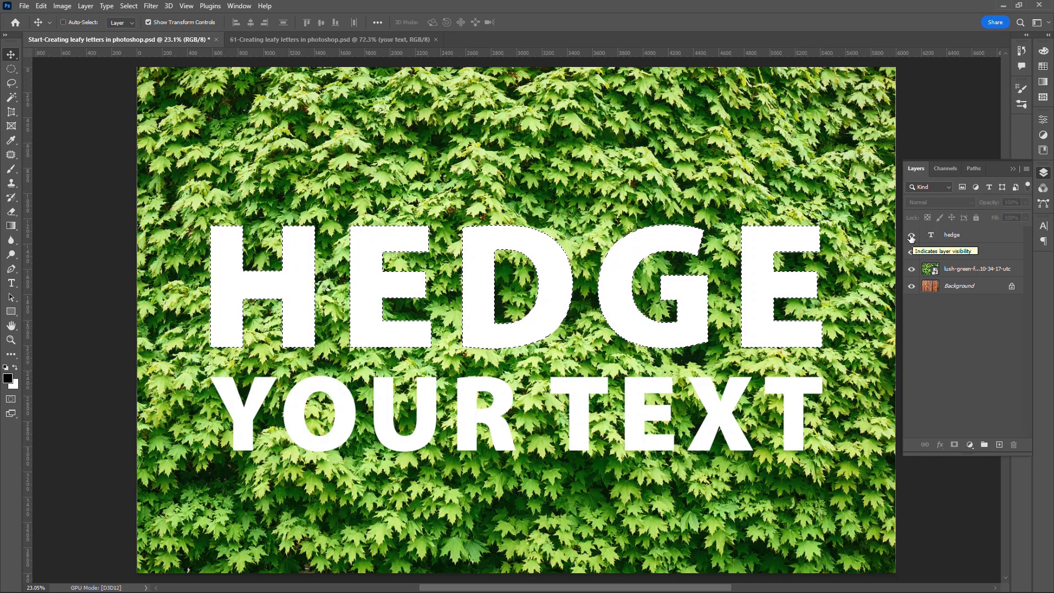
{"action": "left_click", "coordinate": [910, 238]}
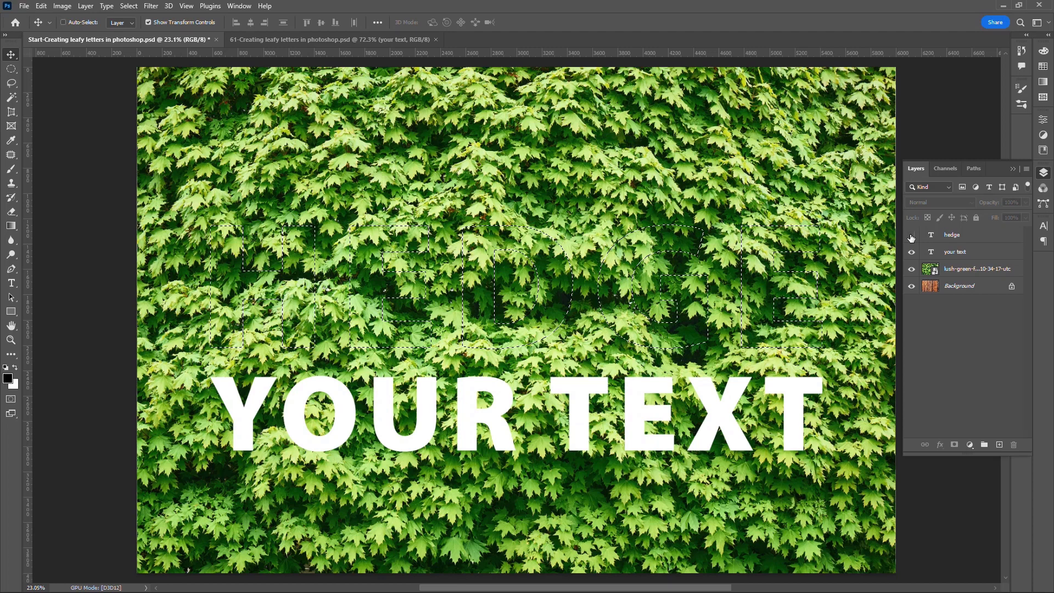
{"action": "left_click", "coordinate": [965, 276]}
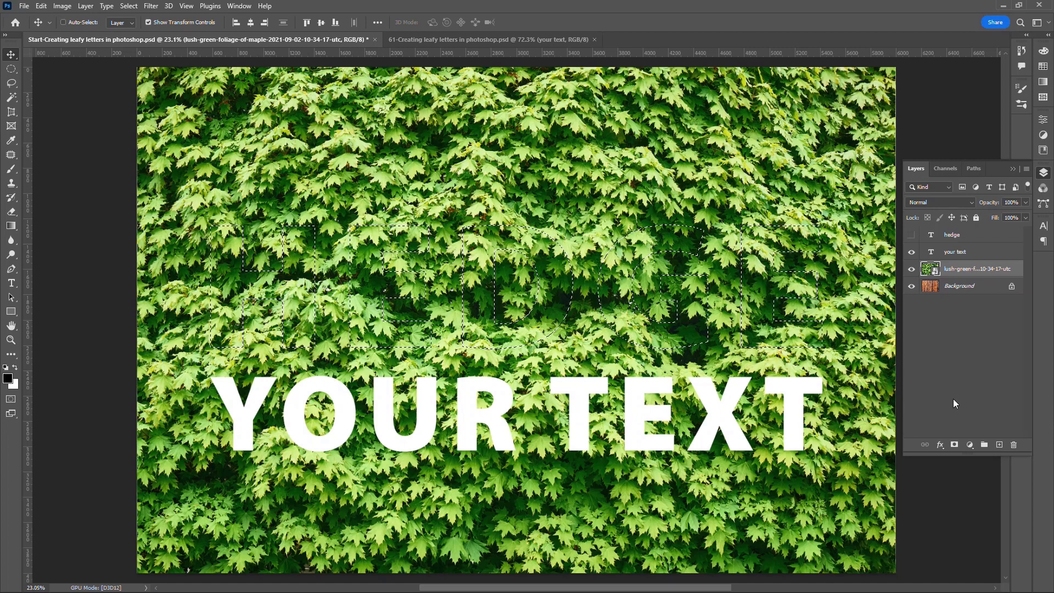
{"action": "left_click", "coordinate": [953, 444]}
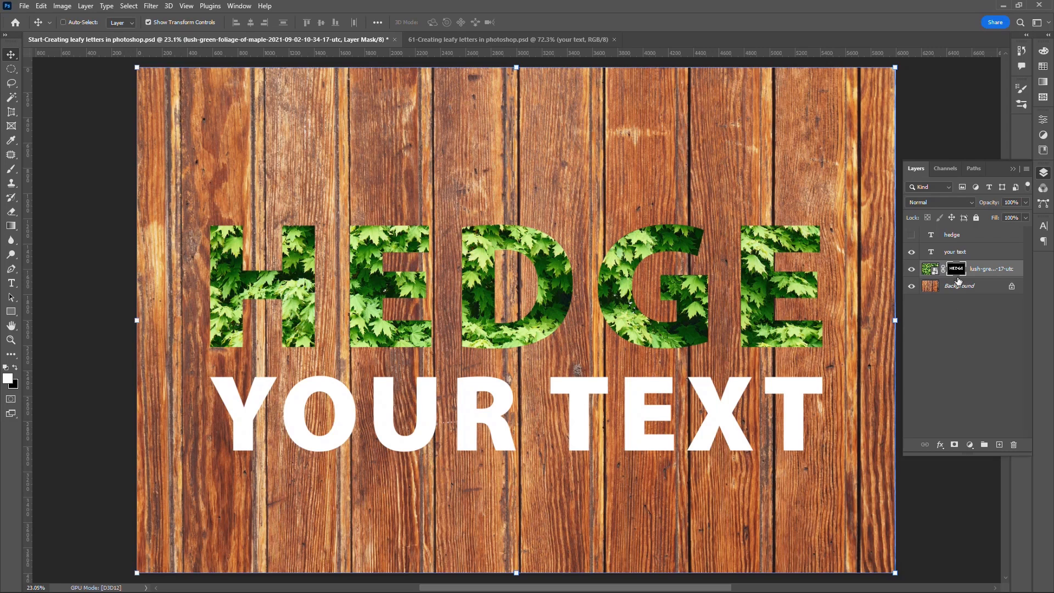
- Refine the foliage mask's edge detection in Select and Mask with a 50 px radius and Smart Radius enabled
{"action": "left_click", "coordinate": [131, 6]}
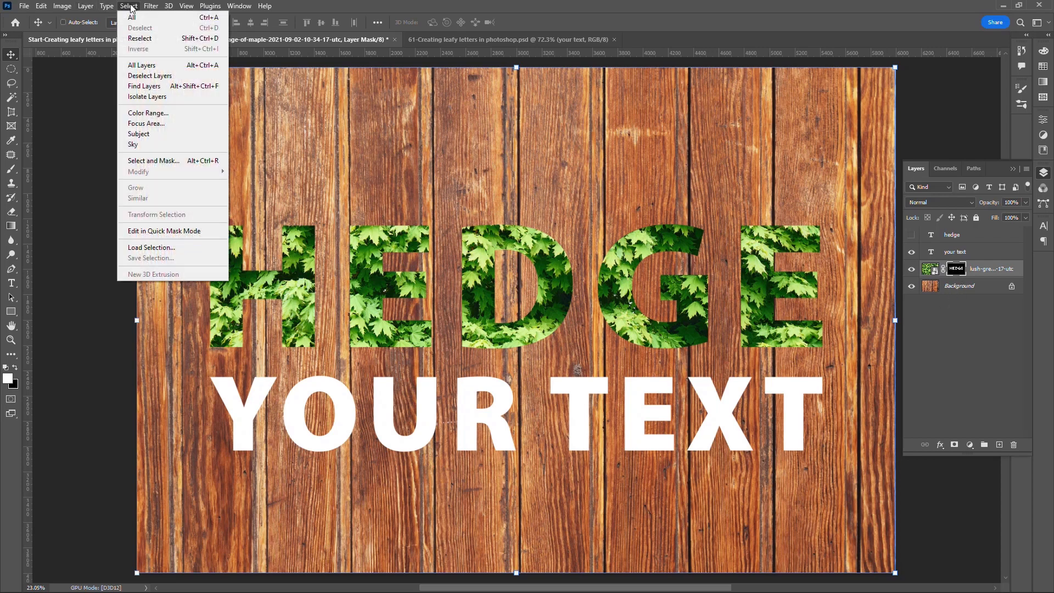
{"action": "left_click", "coordinate": [165, 161]}
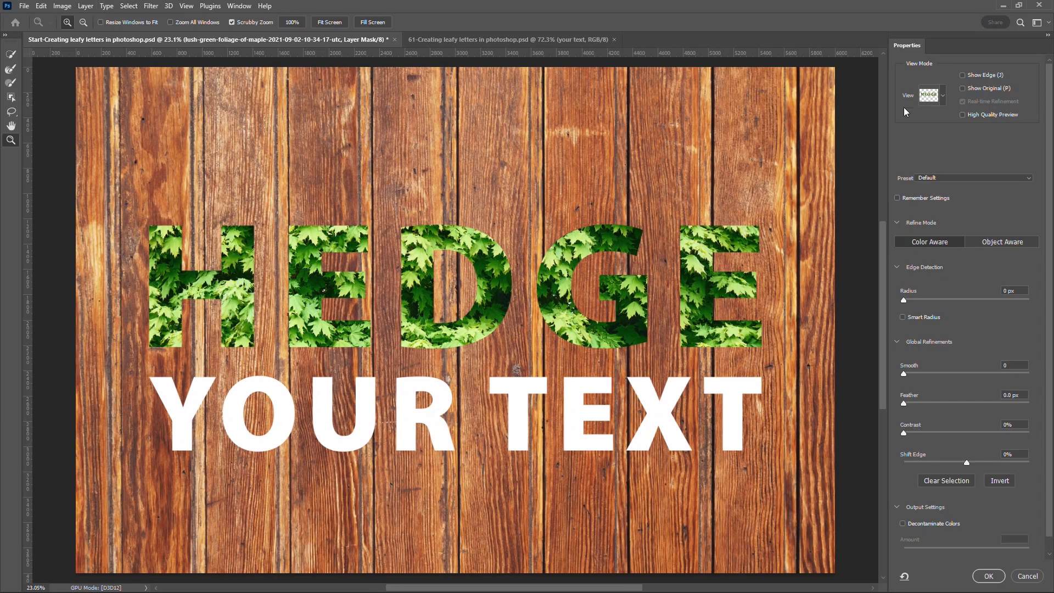
{"action": "left_click", "coordinate": [944, 98]}
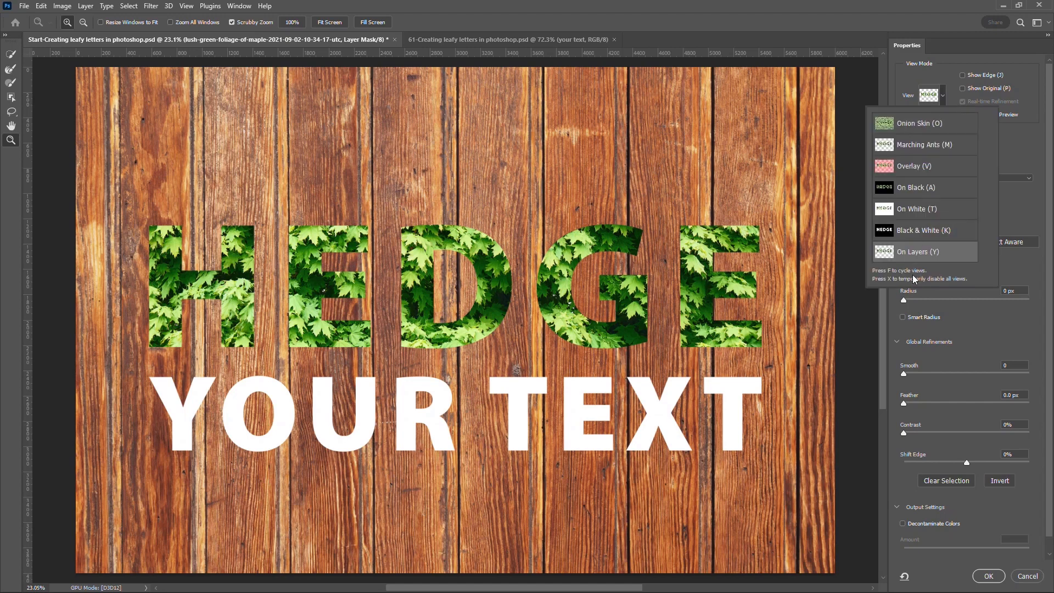
{"action": "left_click", "coordinate": [1018, 274]}
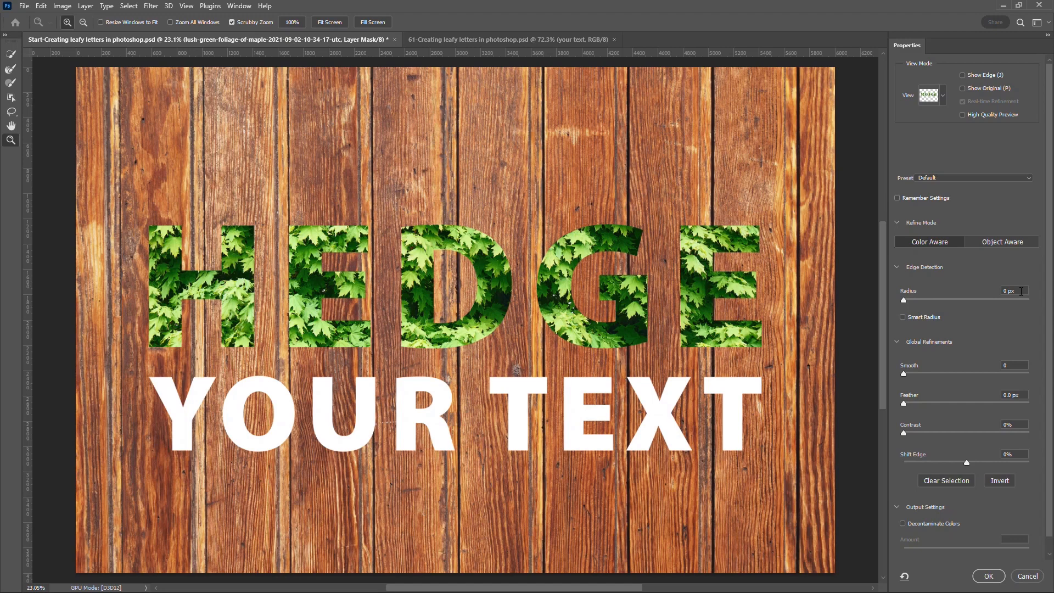
{"action": "left_click", "coordinate": [1020, 291]}
{"action": "type", "text": "20"}
{"action": "key", "text": "Tab"}
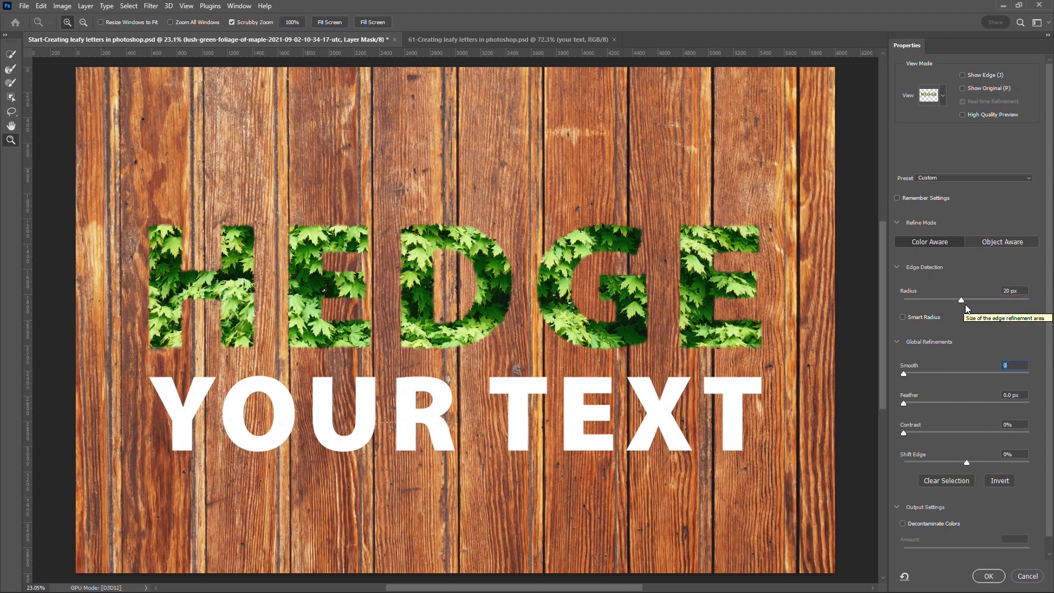
{"action": "left_click_drag", "start_coordinate": [962, 303], "coordinate": [979, 307]}
{"action": "left_click", "coordinate": [1024, 291]}
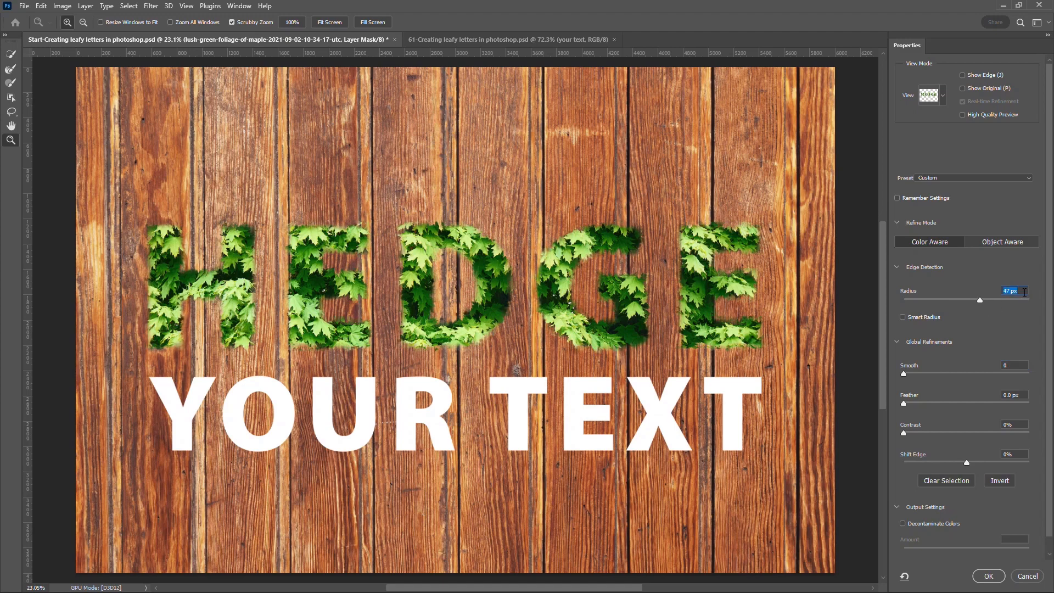
{"action": "type", "text": "50"}
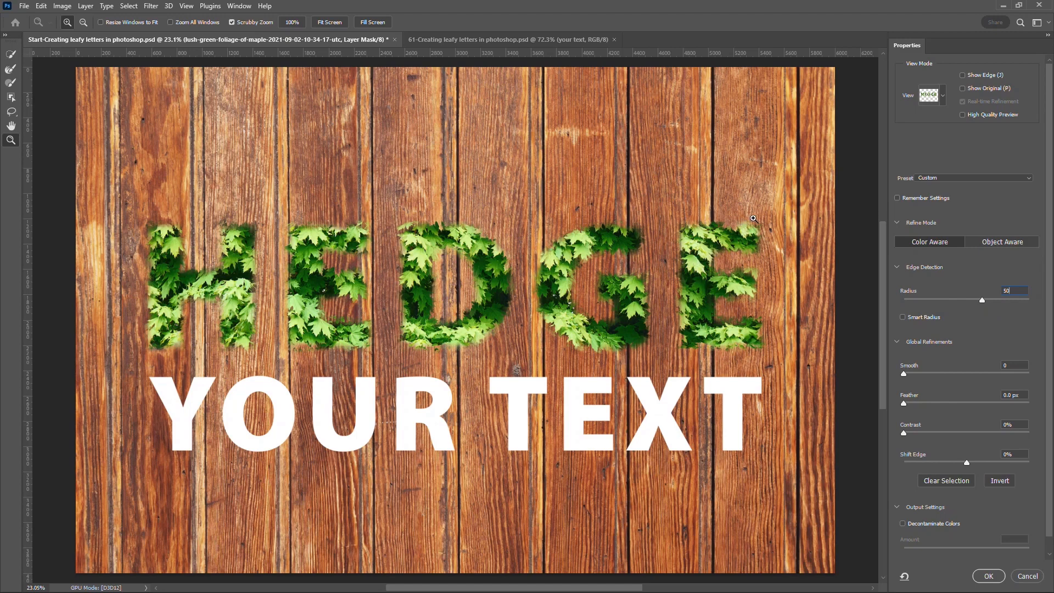
{"action": "left_click", "coordinate": [930, 317]}
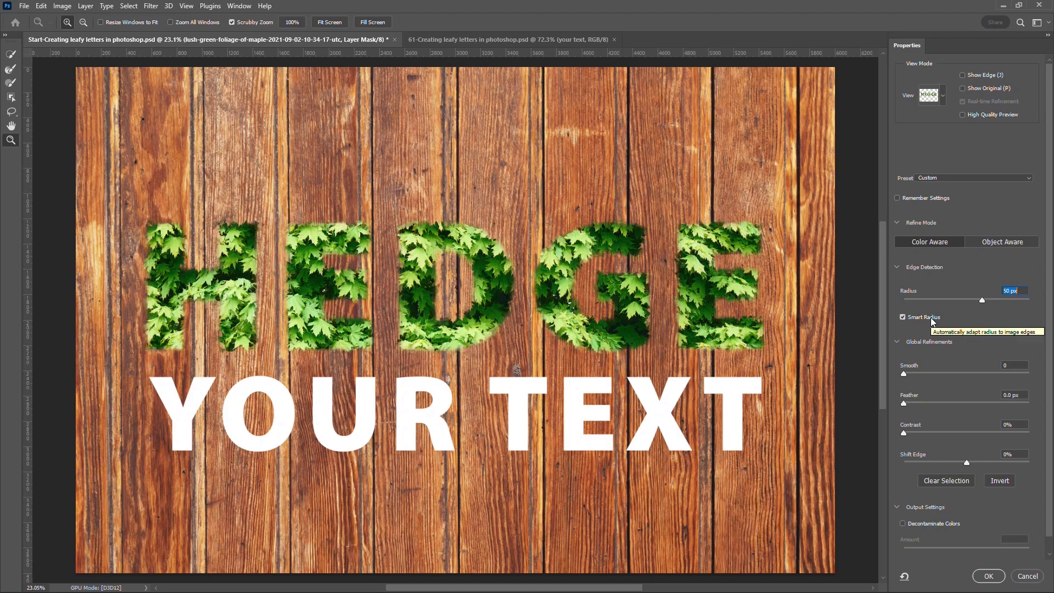
- Set the mask's contrast to 50% and shift its edge by +25%, and apply the refinement
{"action": "left_click", "coordinate": [1019, 424]}
{"action": "type", "text": "50"}
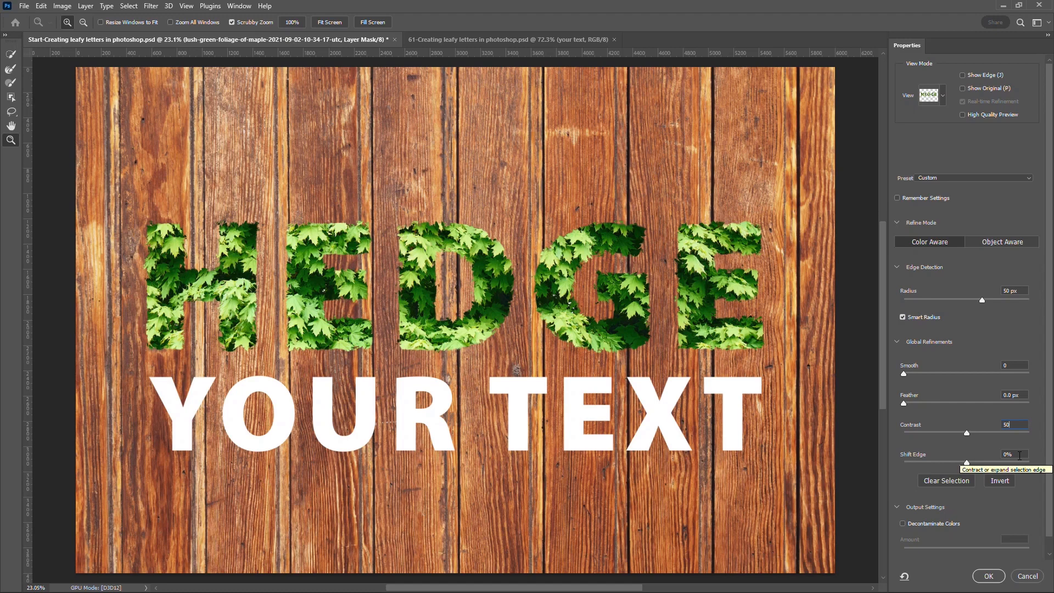
{"action": "key", "text": "Tab"}
{"action": "type", "text": "25"}
{"action": "key", "text": "Tab"}
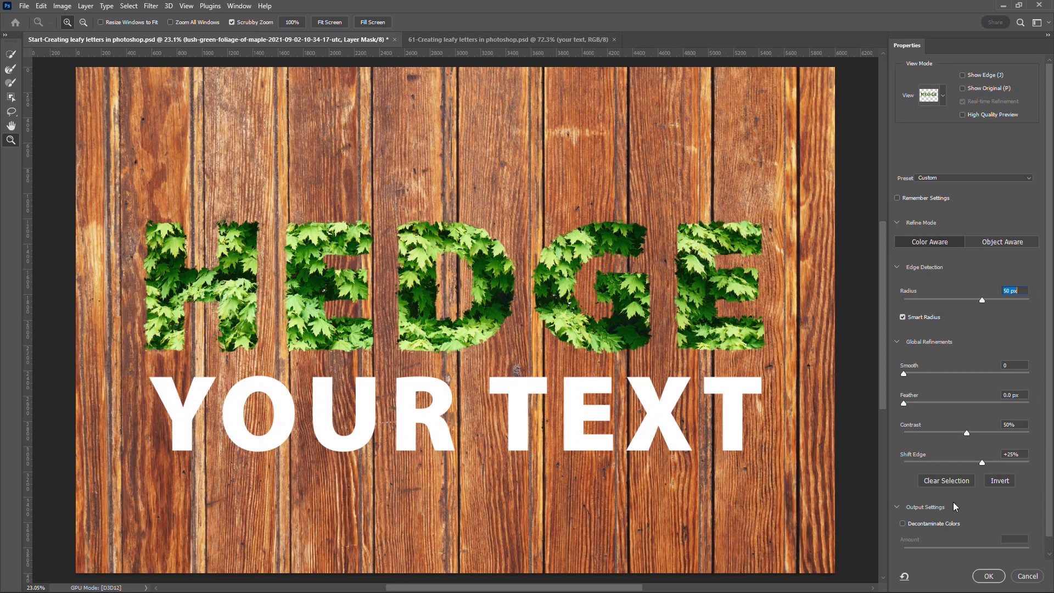
{"action": "left_click", "coordinate": [989, 576]}
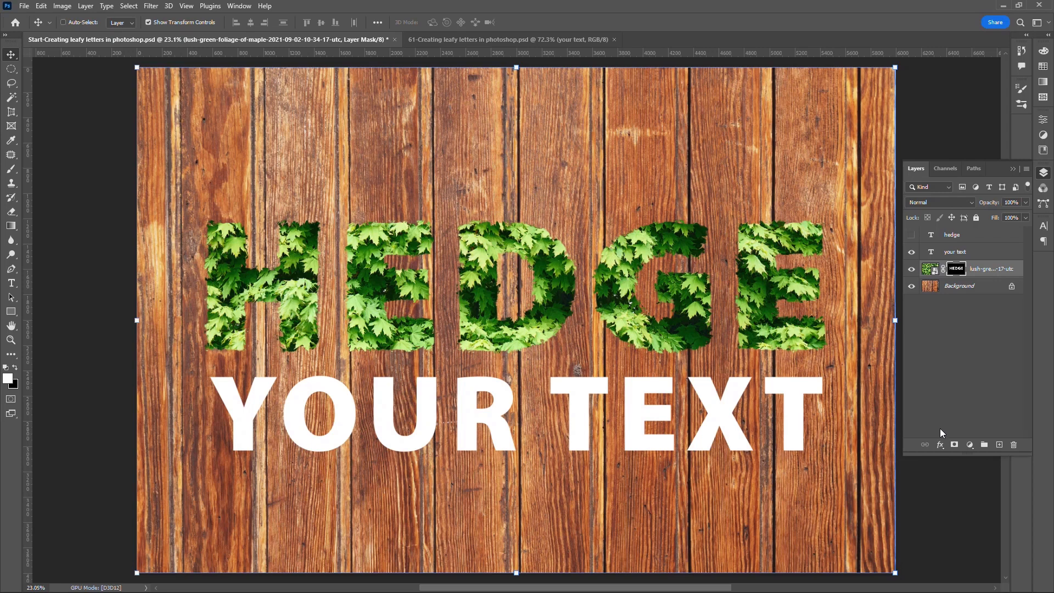
- Add a Multiply Drop Shadow to the foliage layer with color 403630, 50% opacity, 45° angle, 10 px distance and 10 px size
{"action": "left_click", "coordinate": [942, 444]}
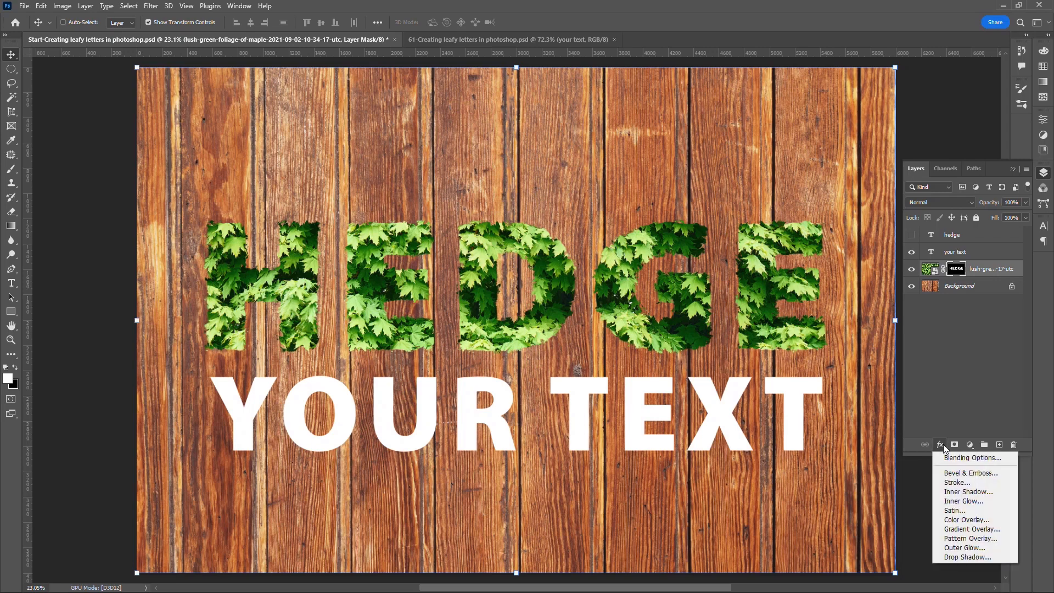
{"action": "left_click", "coordinate": [984, 557]}
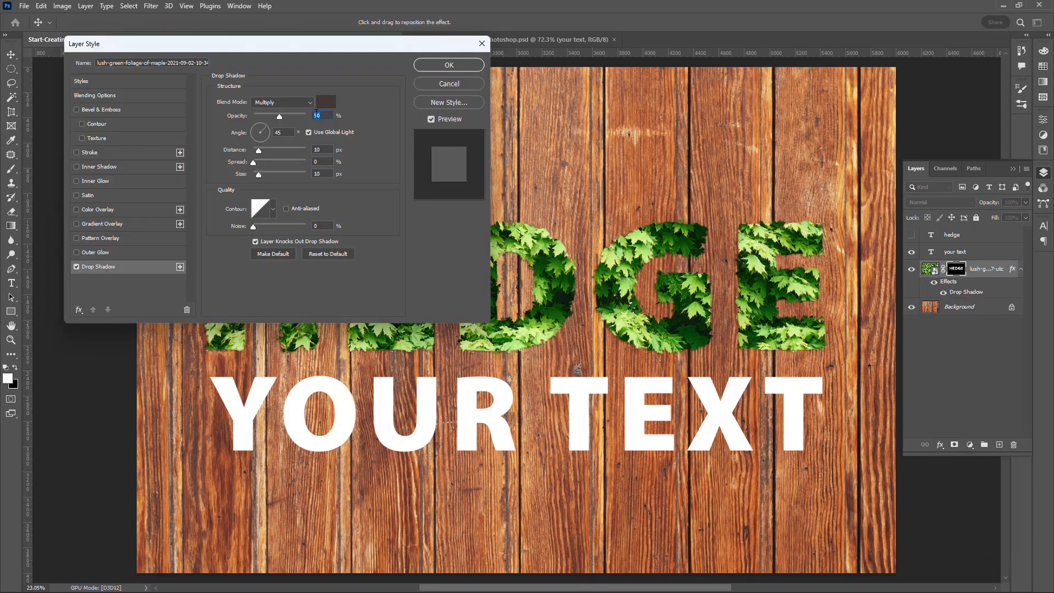
{"action": "left_click", "coordinate": [328, 102]}
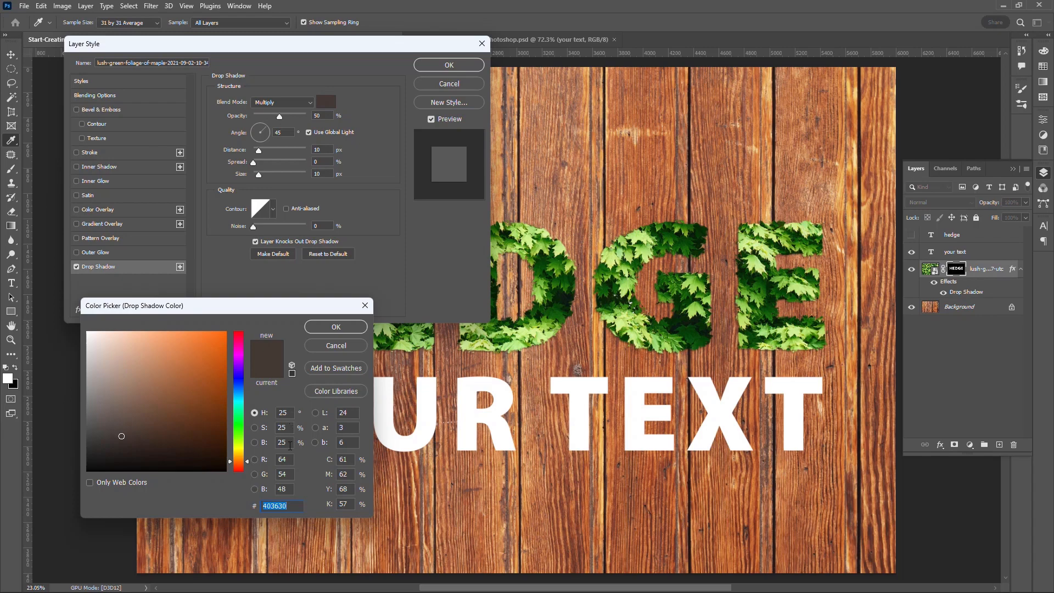
{"action": "left_click", "coordinate": [327, 330]}
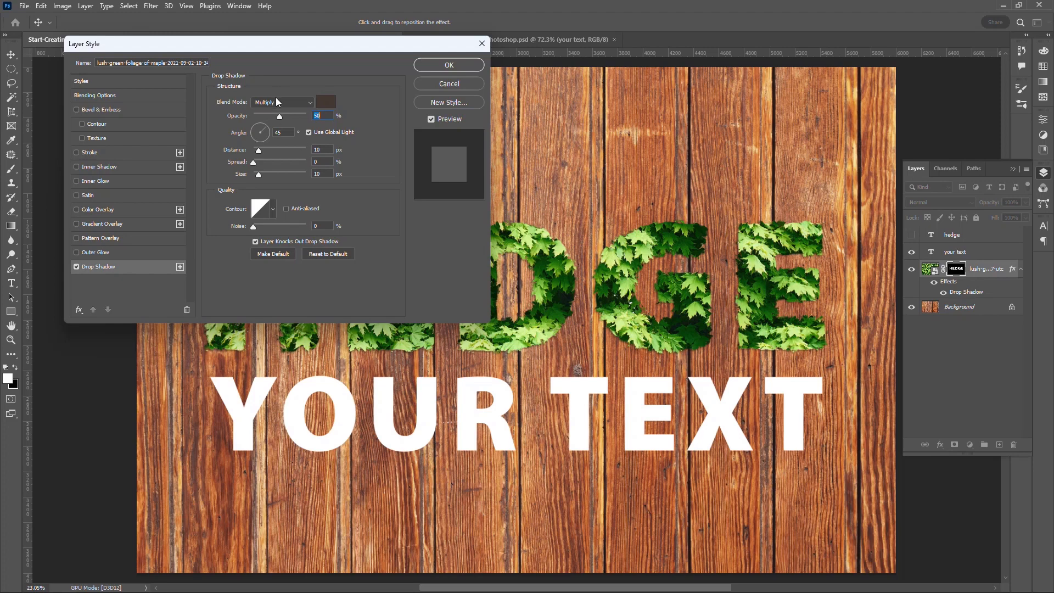
{"action": "left_click", "coordinate": [450, 66]}
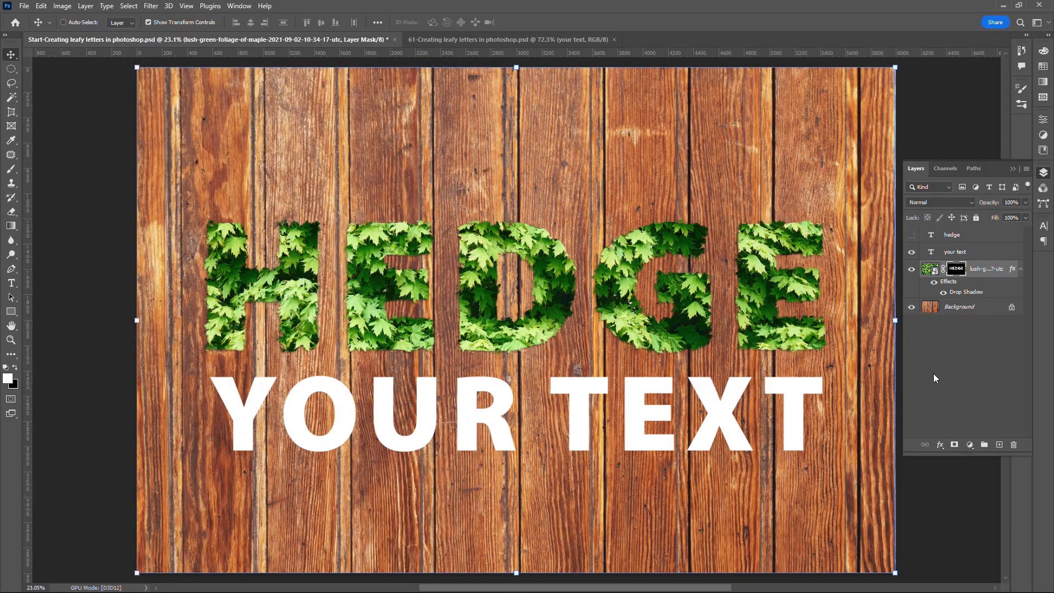
- Add an Inner Glow to the foliage layer with its color set to hue 90, saturation 50% and brightness 25%
{"action": "left_click", "coordinate": [940, 446]}
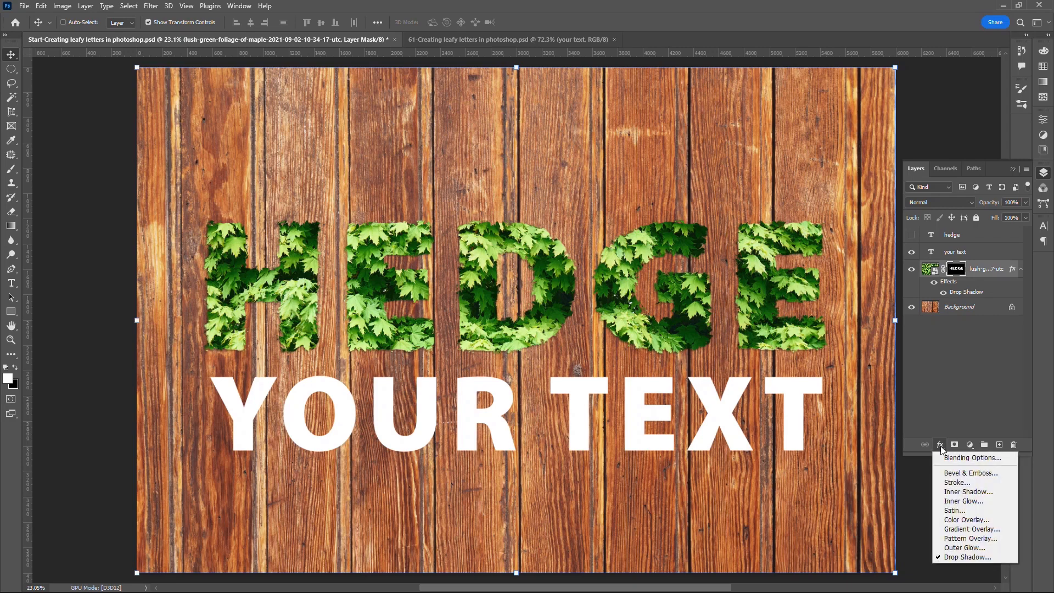
{"action": "left_click", "coordinate": [969, 502]}
{"action": "left_click_drag", "start_coordinate": [322, 44], "coordinate": [305, 29]}
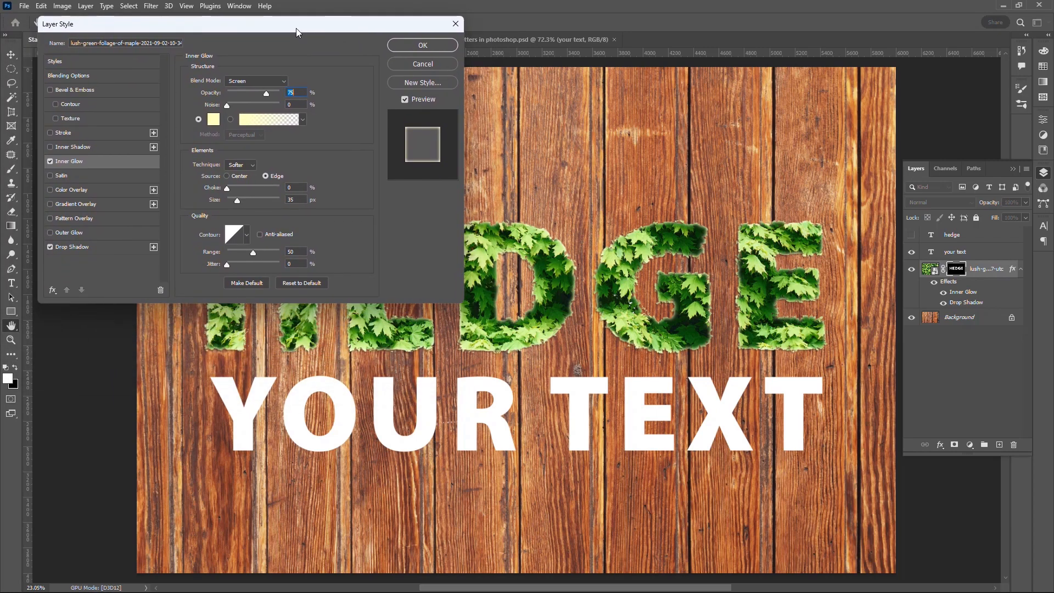
{"action": "left_click", "coordinate": [214, 121]}
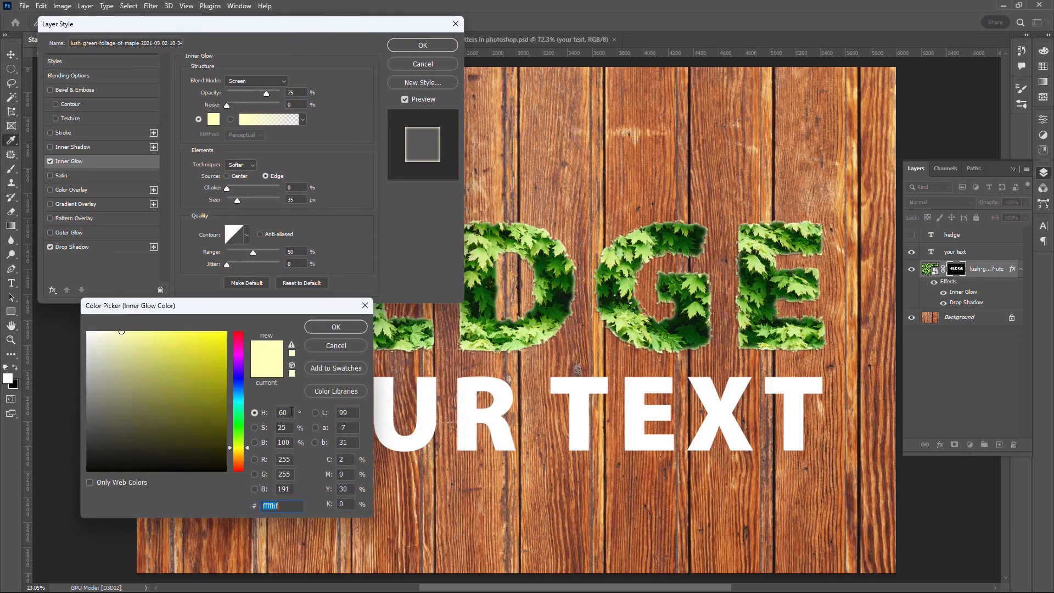
{"action": "left_click", "coordinate": [290, 413]}
{"action": "type", "text": "90"}
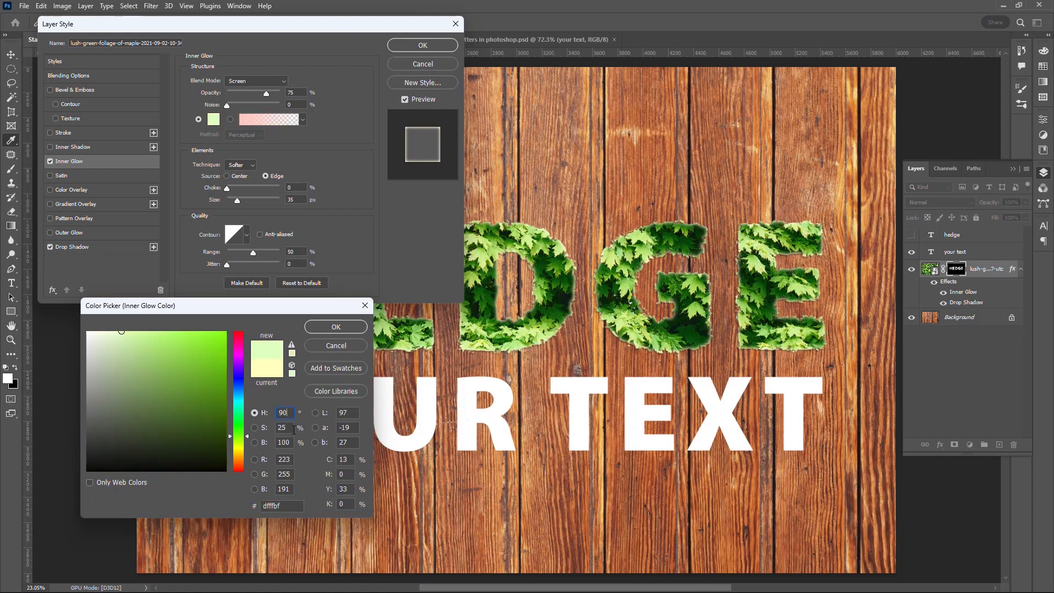
{"action": "key", "text": "Tab"}
{"action": "type", "text": "50"}
{"action": "key", "text": "Tab"}
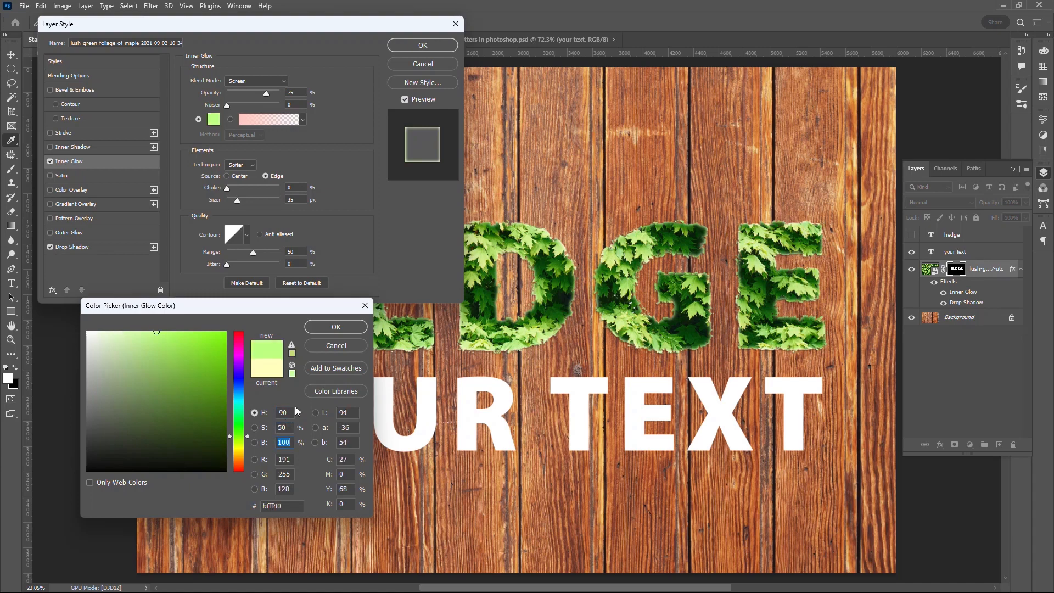
{"action": "type", "text": "25"}
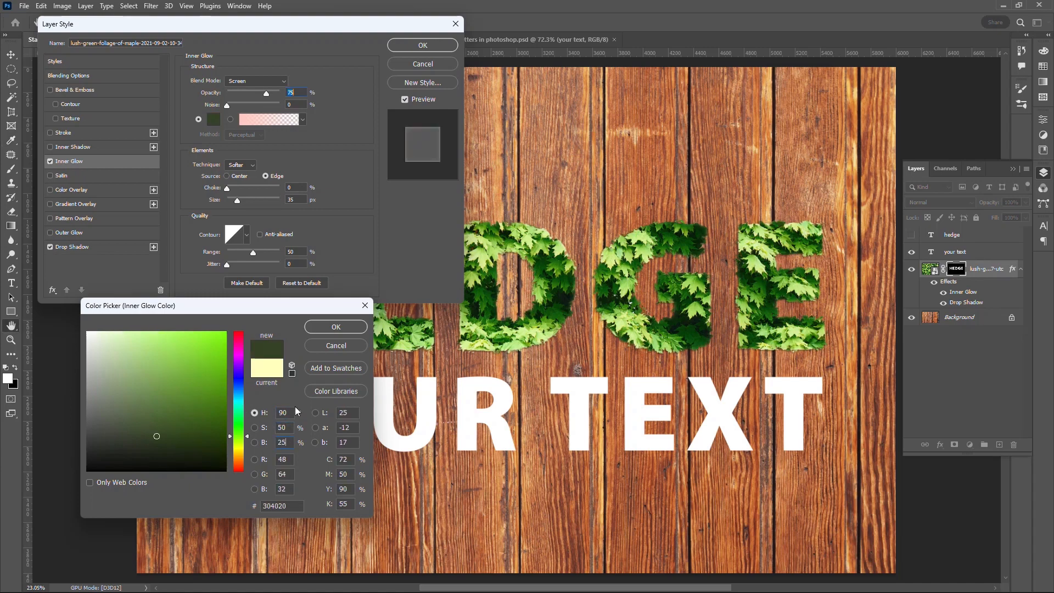
{"action": "key", "text": "Return"}
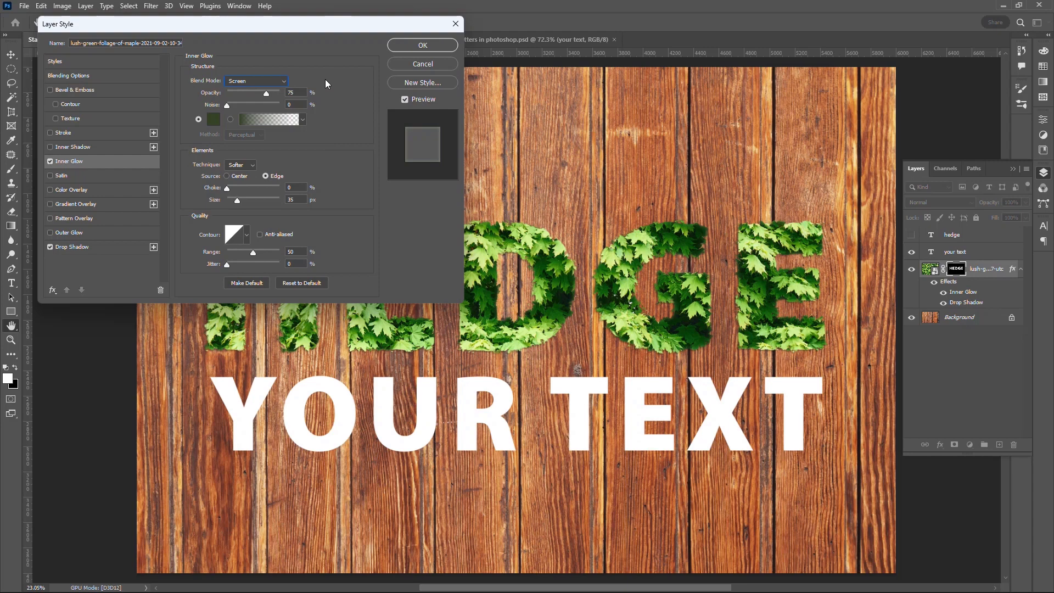
- Set the Inner Glow's blend mode to Multiply and apply the foliage layer's style
{"action": "left_click", "coordinate": [283, 81]}
{"action": "left_click", "coordinate": [247, 123]}
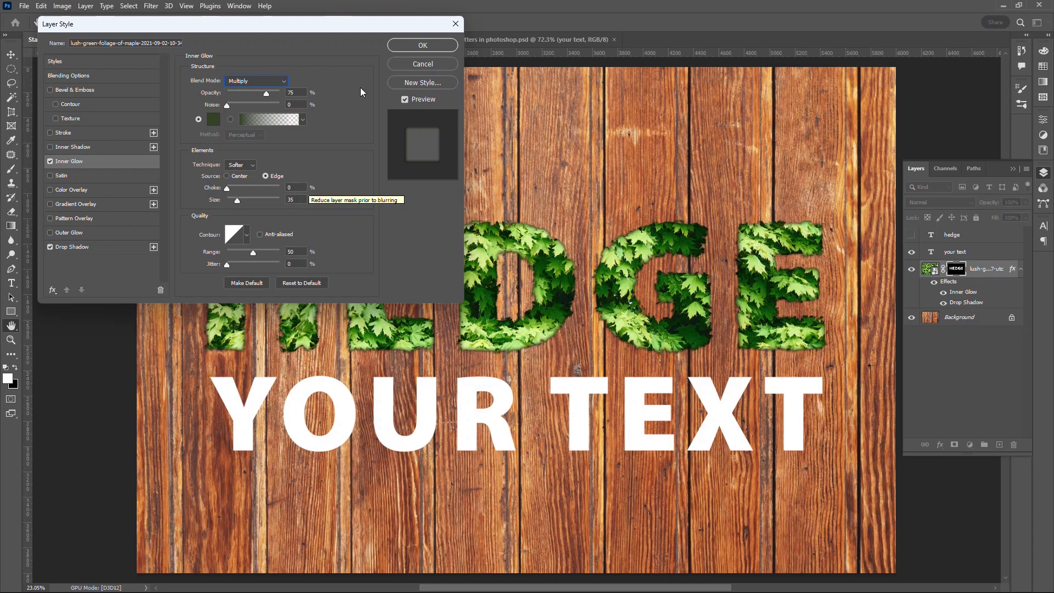
{"action": "left_click", "coordinate": [417, 45]}
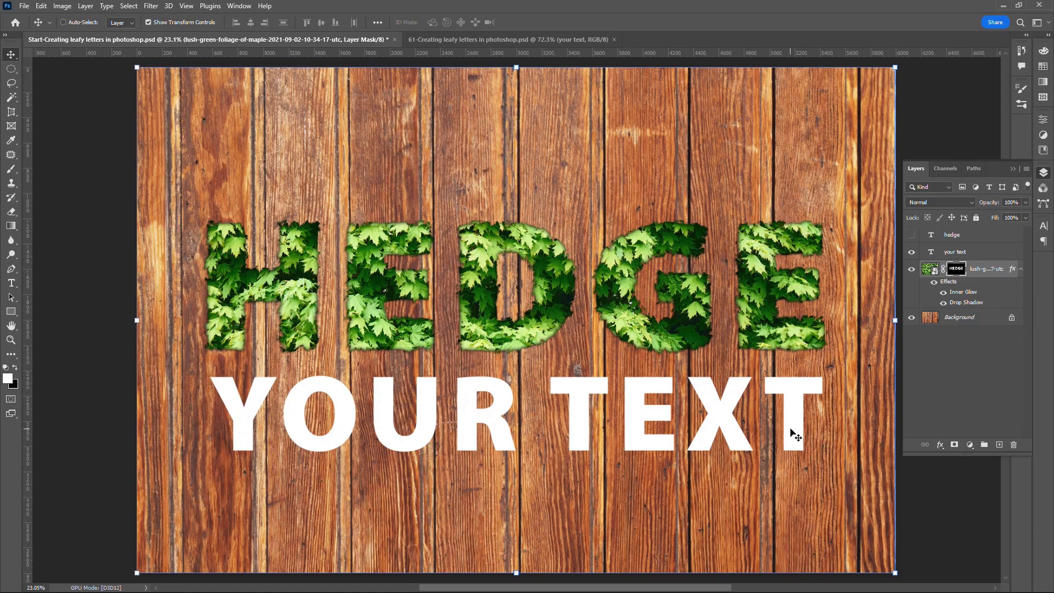
- Reduce the fill of the YOUR TEXT layer to 0%
{"action": "left_click", "coordinate": [977, 254]}
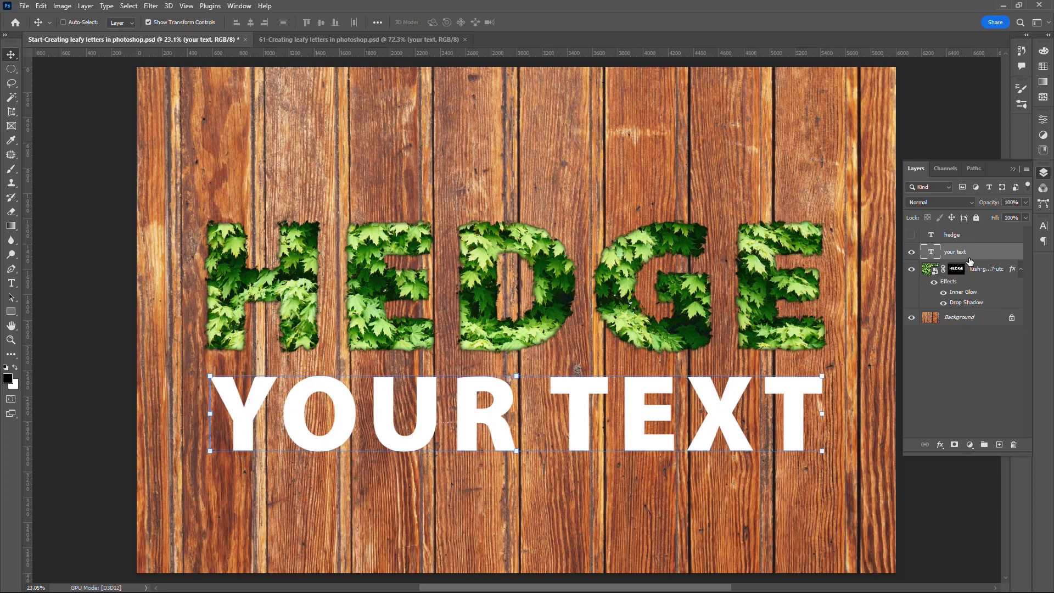
{"action": "left_click", "coordinate": [1023, 219]}
{"action": "left_click", "coordinate": [1024, 219]}
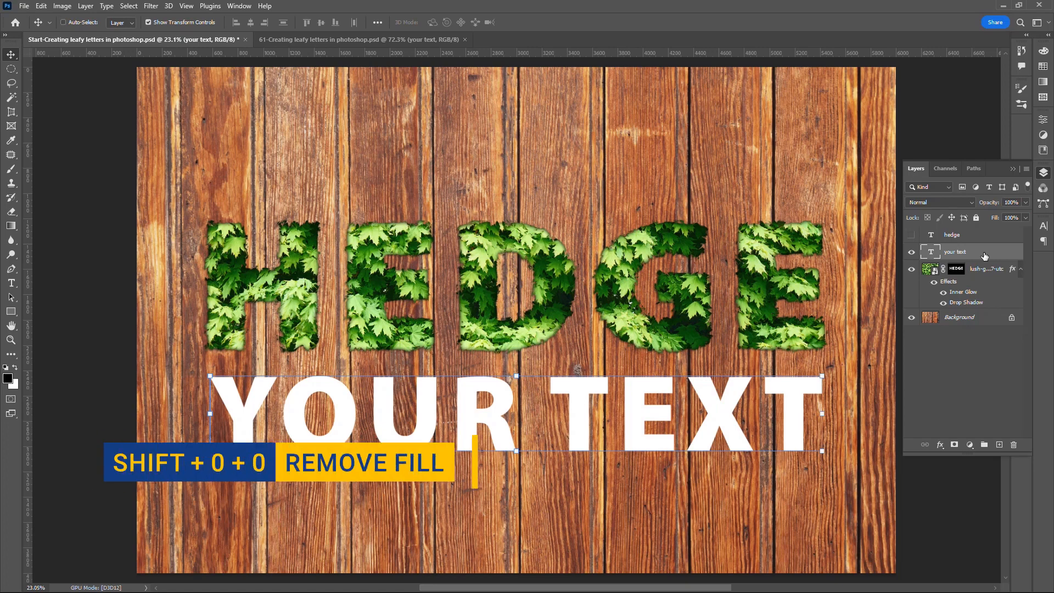
{"action": "key", "text": "shift+0"}
{"action": "key", "text": "shift+0"}
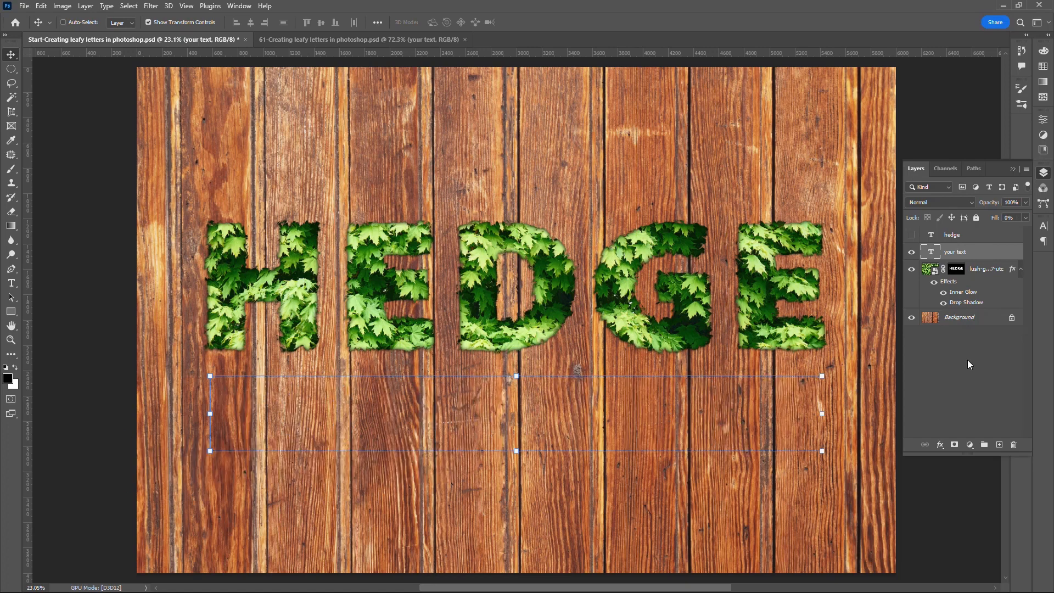
- Add a Linear Burn Inner Shadow to the YOUR TEXT layer: color 403630, 100% opacity, 45° angle, 25 px distance and size, 5% noise
{"action": "left_click", "coordinate": [940, 445]}
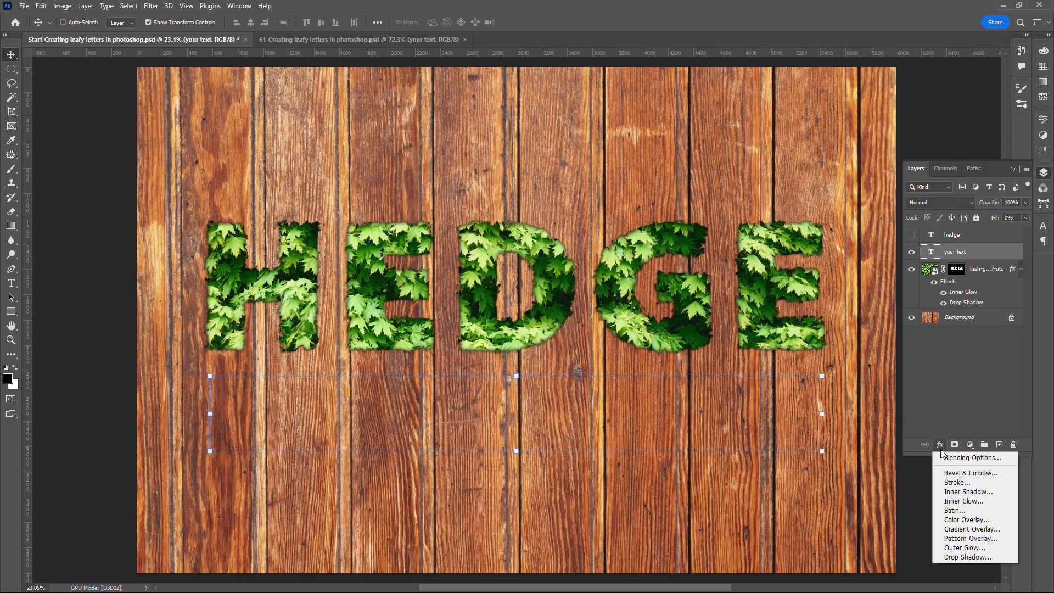
{"action": "left_click", "coordinate": [969, 490]}
{"action": "left_click", "coordinate": [299, 82]}
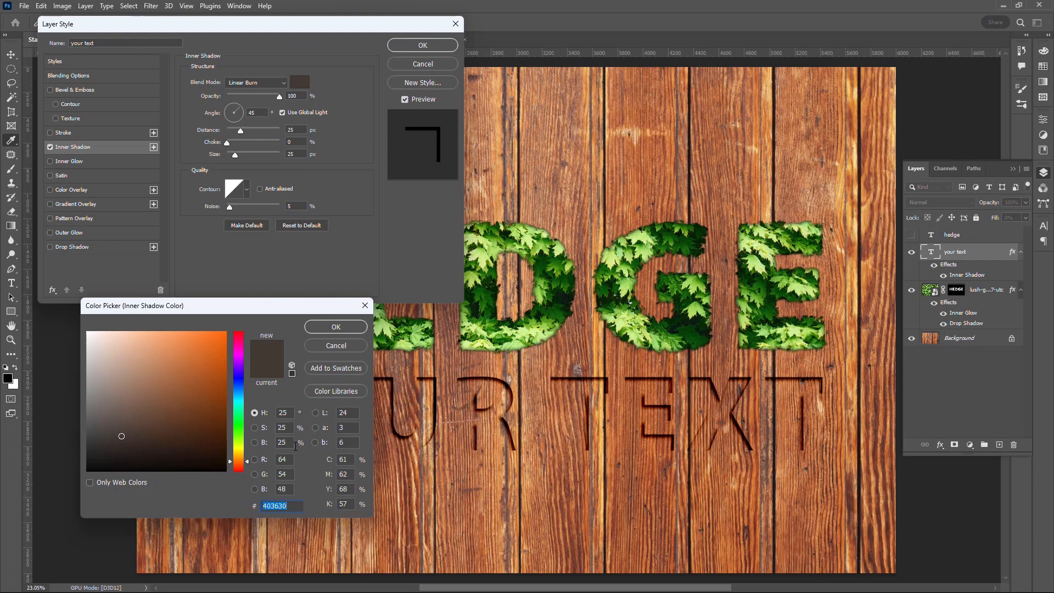
{"action": "left_click", "coordinate": [331, 328]}
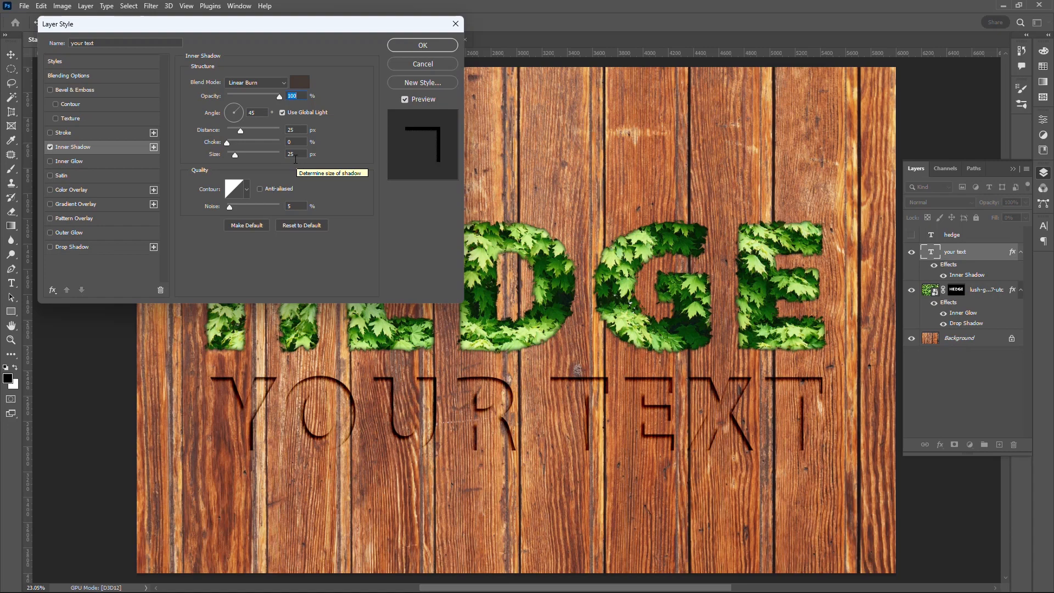
- Add an Inner Glow to the YOUR TEXT layer in a pale yellow with hue 60 and saturation 25%
{"action": "left_click", "coordinate": [56, 163]}
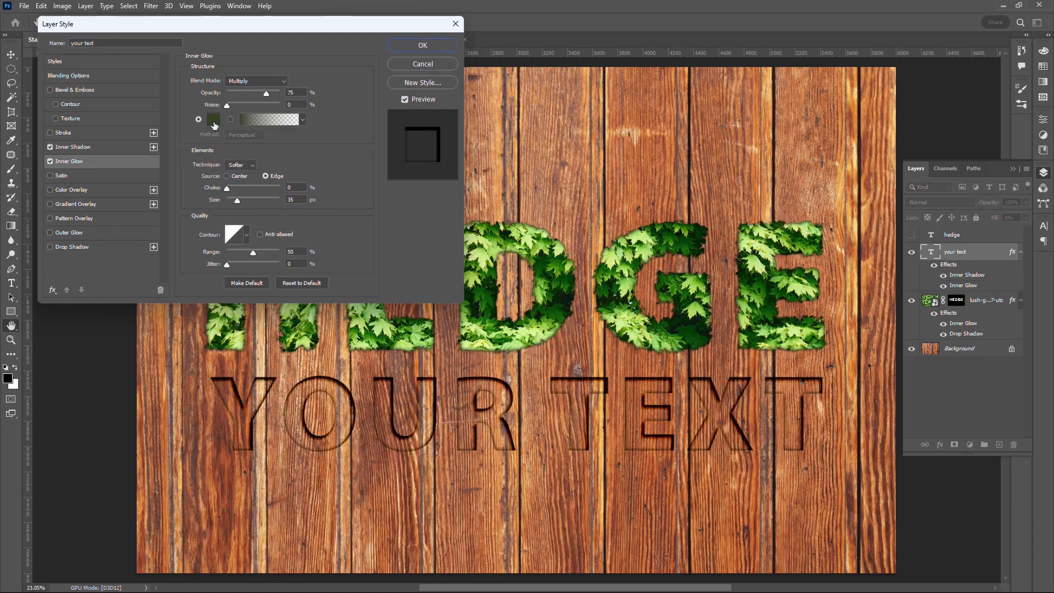
{"action": "left_click", "coordinate": [212, 119]}
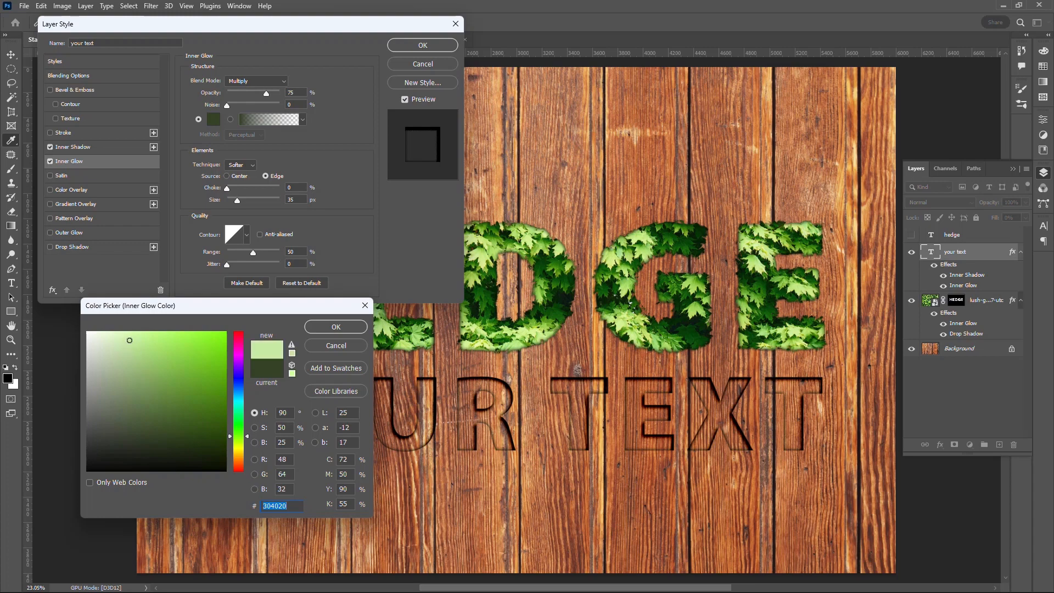
{"action": "left_click", "coordinate": [123, 332]}
{"action": "left_click", "coordinate": [239, 447]}
{"action": "left_click_drag", "start_coordinate": [125, 339], "coordinate": [112, 330]}
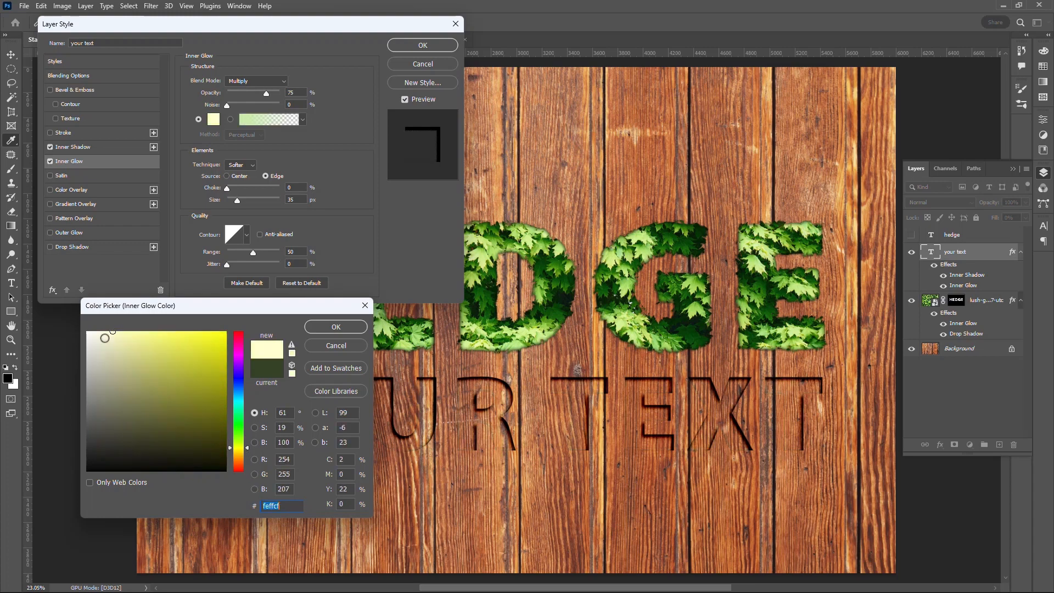
{"action": "key", "text": "Tab"}
{"action": "type", "text": "60"}
{"action": "key", "text": "Tab"}
{"action": "type", "text": "25"}
{"action": "left_click", "coordinate": [336, 327]}
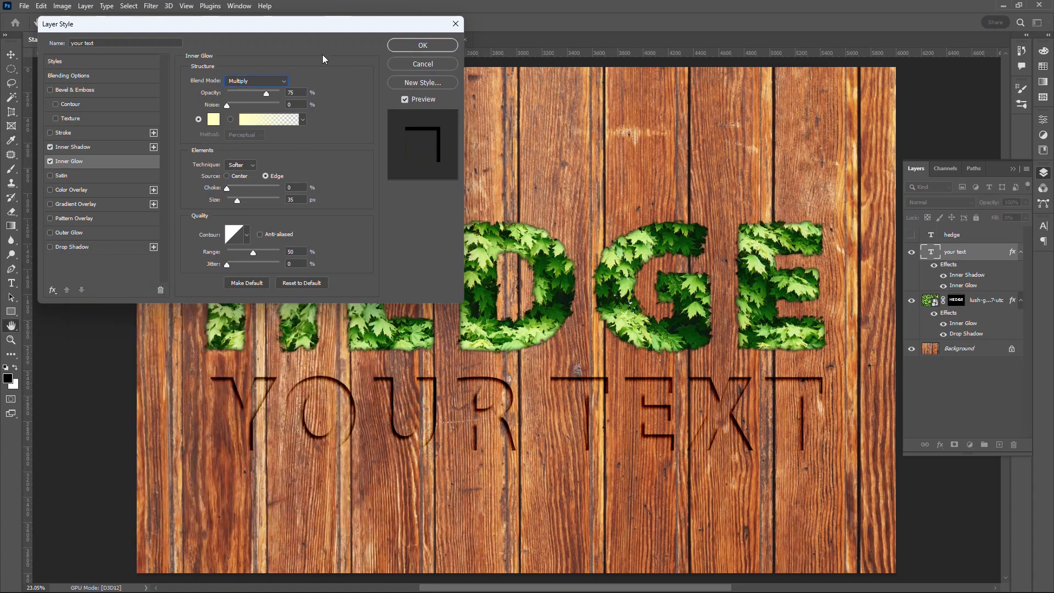
- Set the Inner Glow's blend mode to Screen and apply the YOUR TEXT layer's style
{"action": "left_click", "coordinate": [285, 81]}
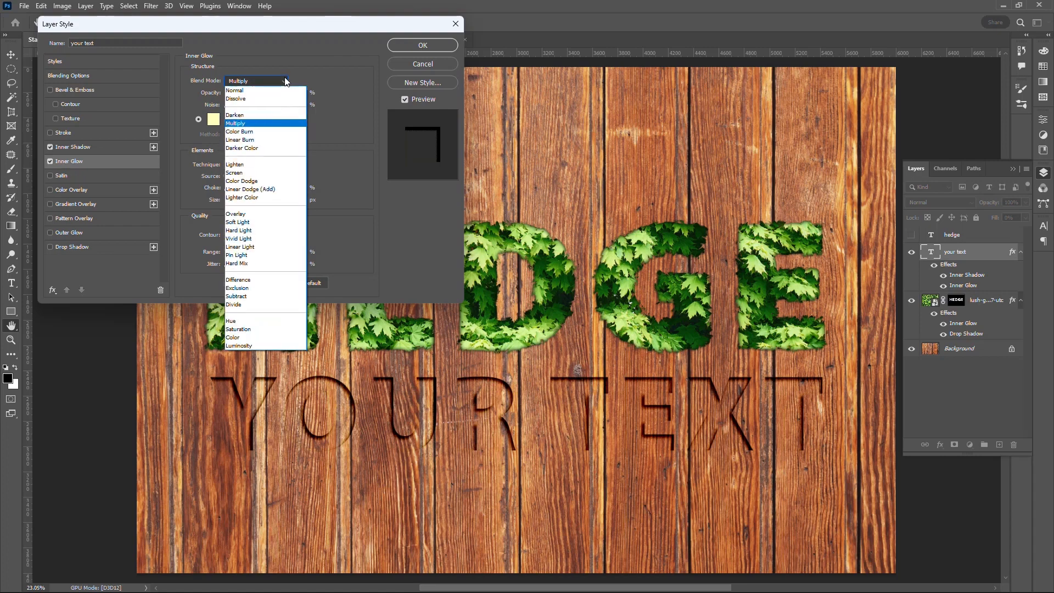
{"action": "left_click", "coordinate": [260, 173]}
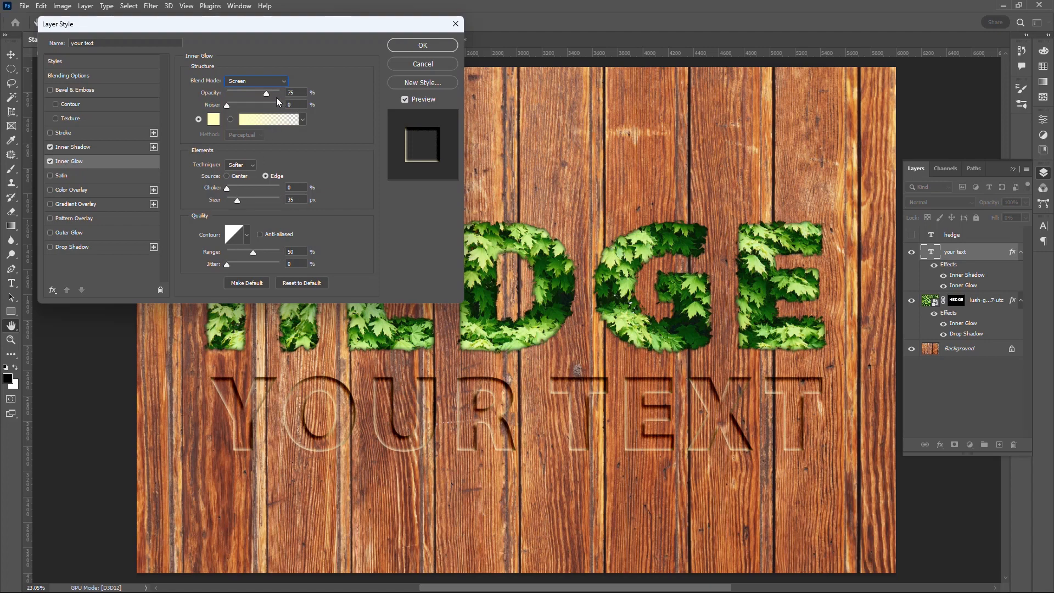
{"action": "left_click", "coordinate": [422, 46]}
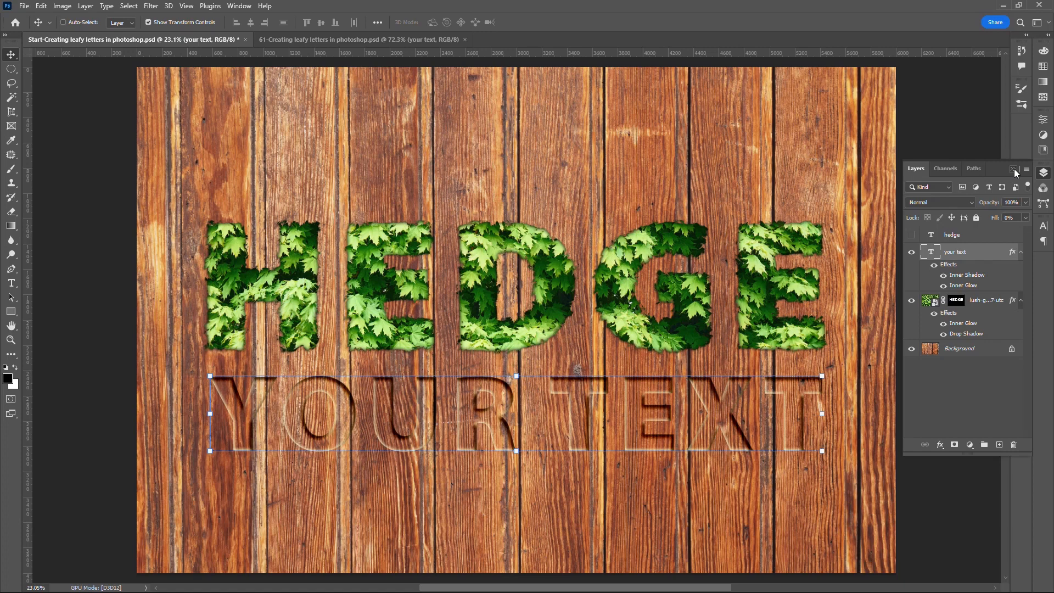
- Hide the layer list and view the finished lettering in full screen
{"action": "left_click", "coordinate": [1013, 169]}
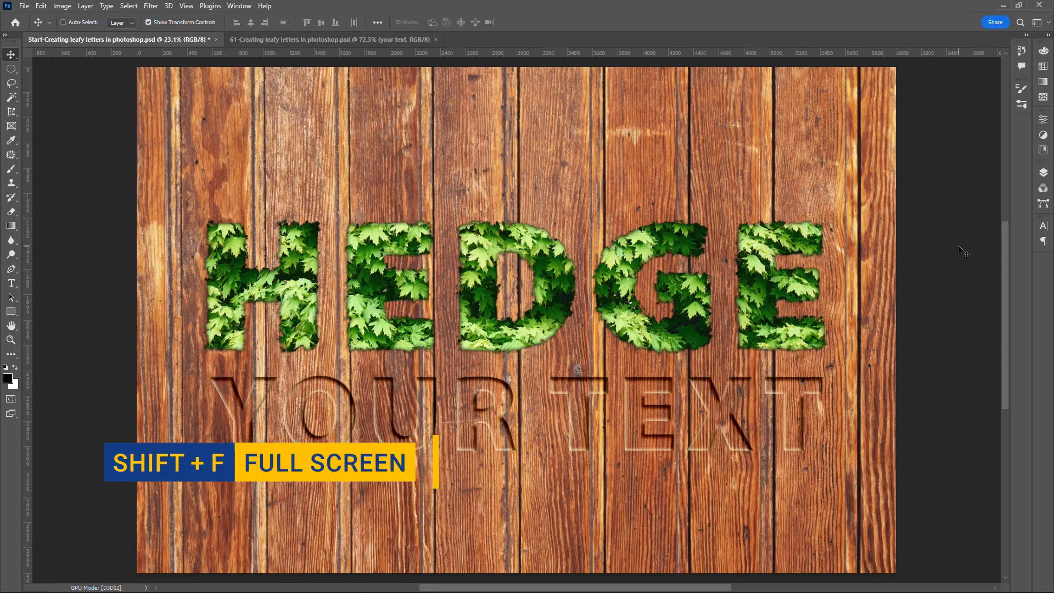
{"action": "key", "text": "shift+f"}
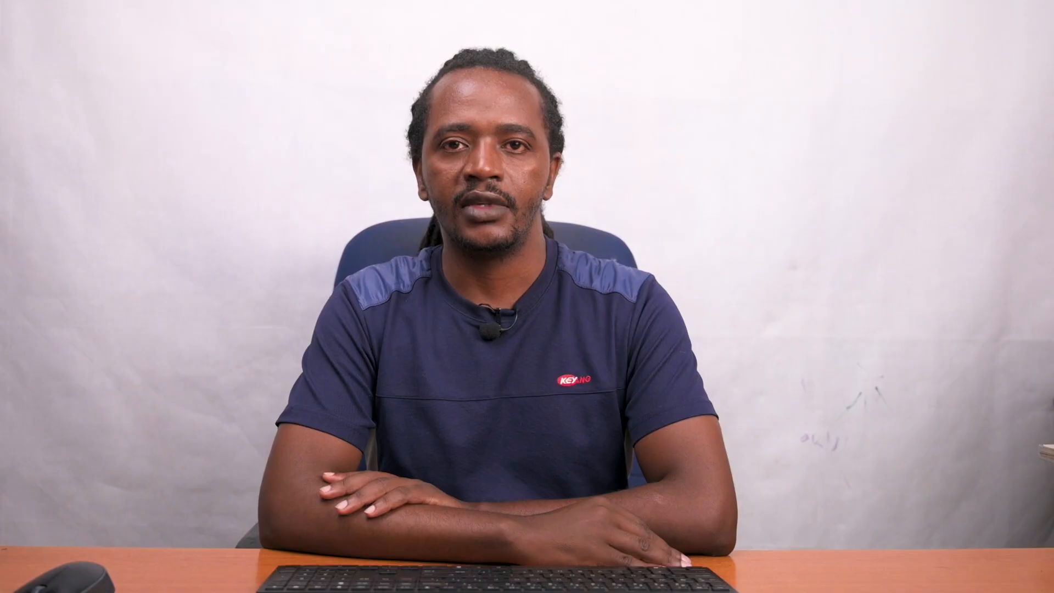